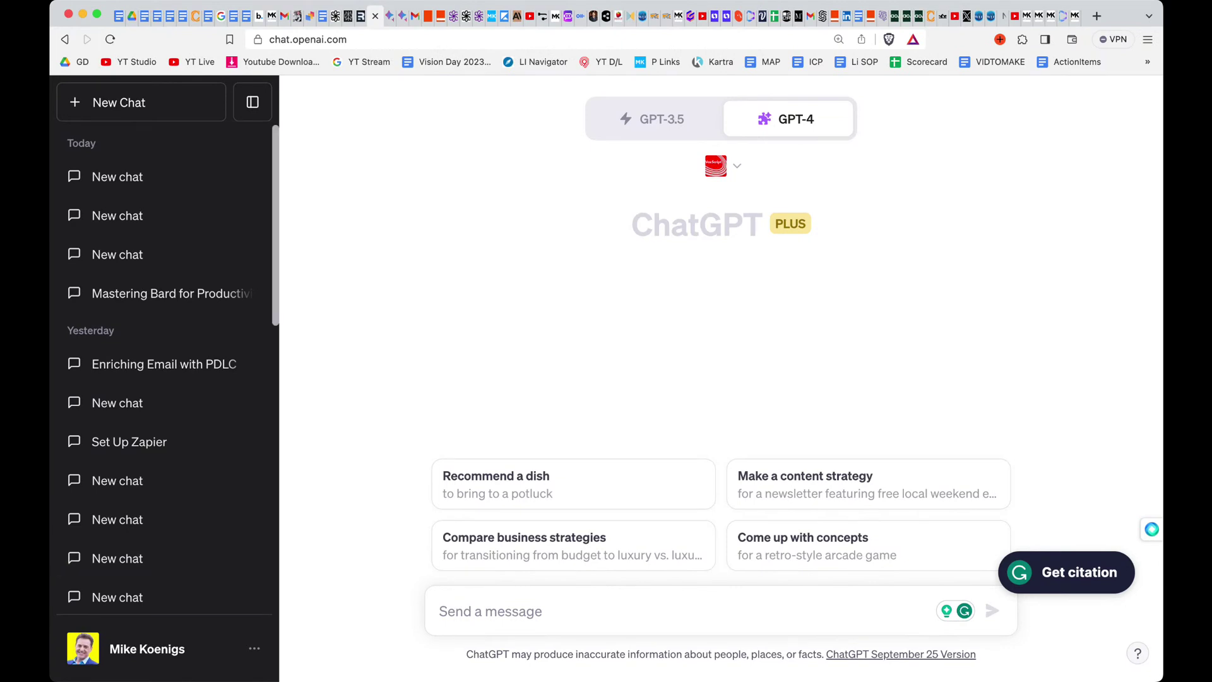
# Step: Check the Plugins and Advanced data analysis switches under the beta features in the account's settings
pyautogui.click(147, 649)
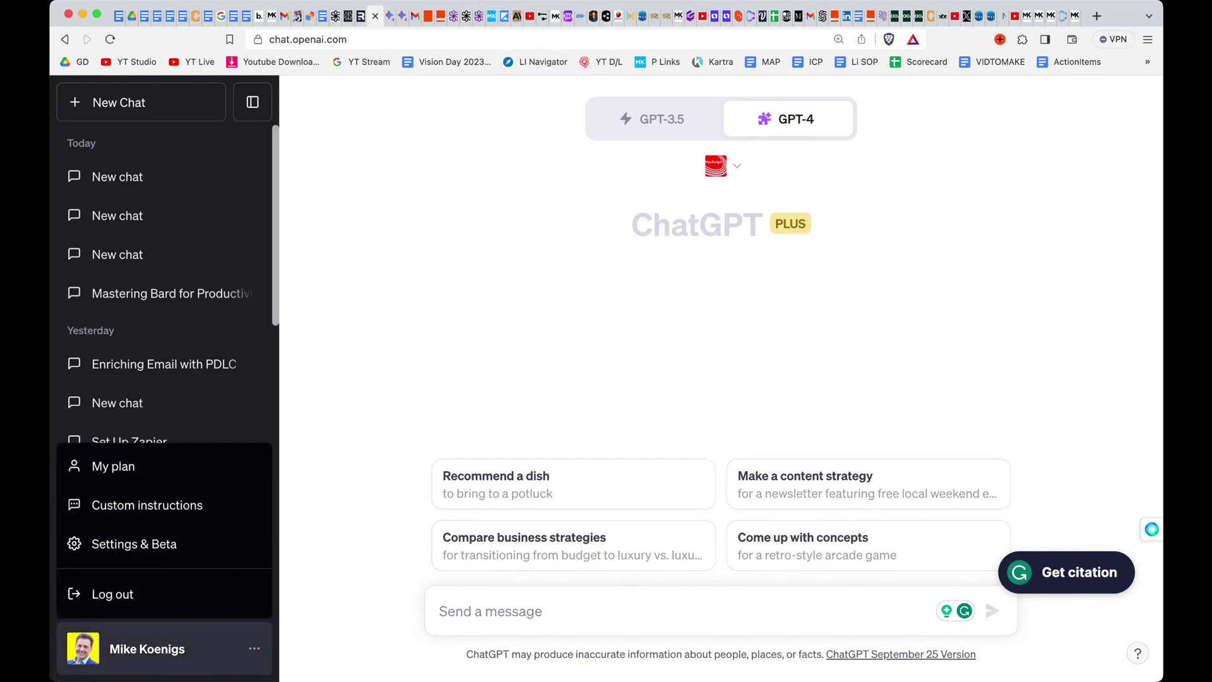
pyautogui.click(134, 544)
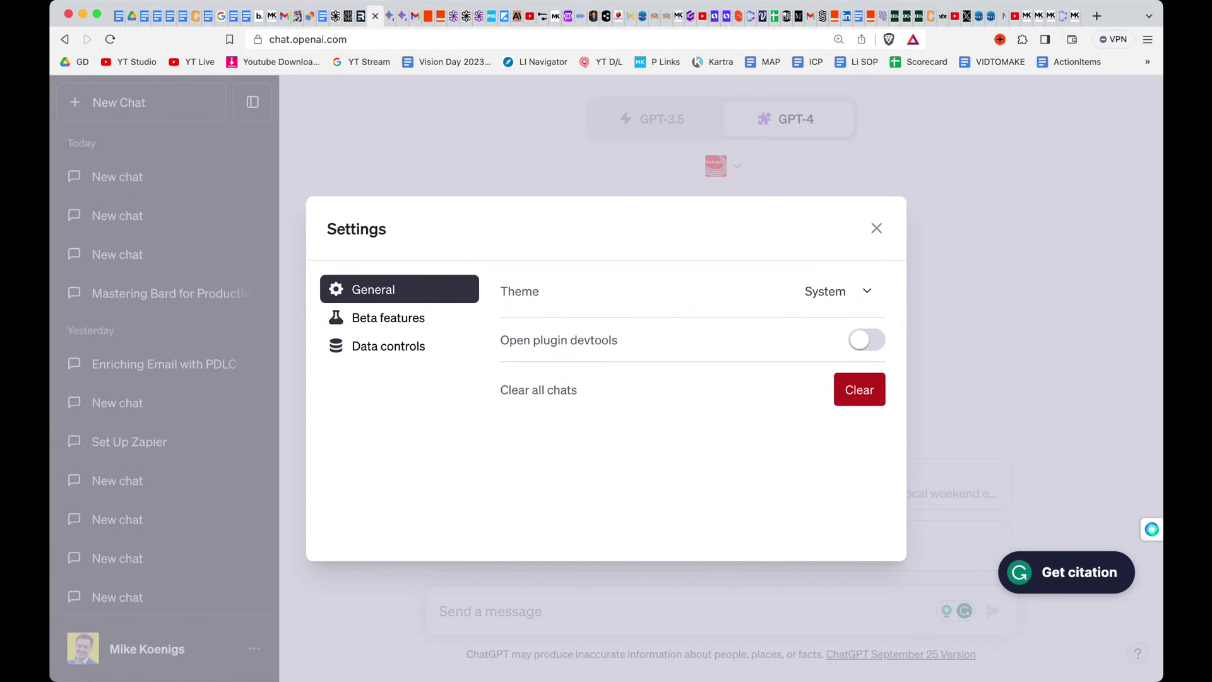
pyautogui.click(388, 317)
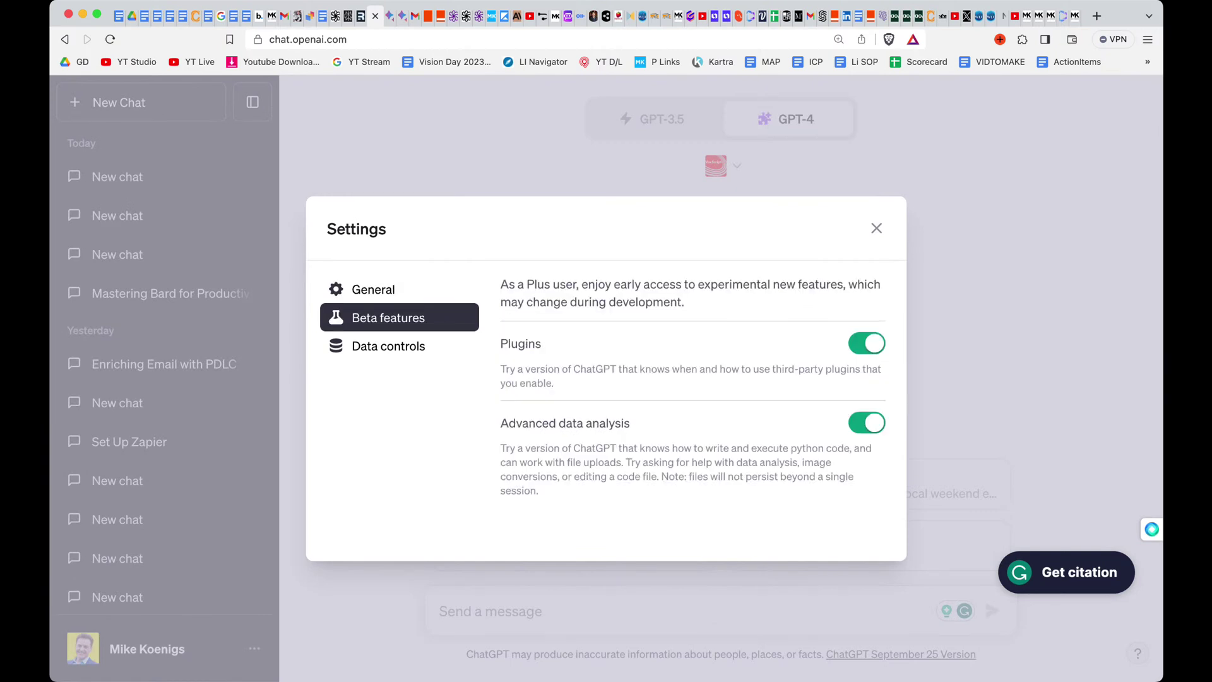
pyautogui.click(876, 228)
# Step: Choose the Plugins mode for GPT-4 and look through the list of installed plugins
pyautogui.moveTo(789, 119)
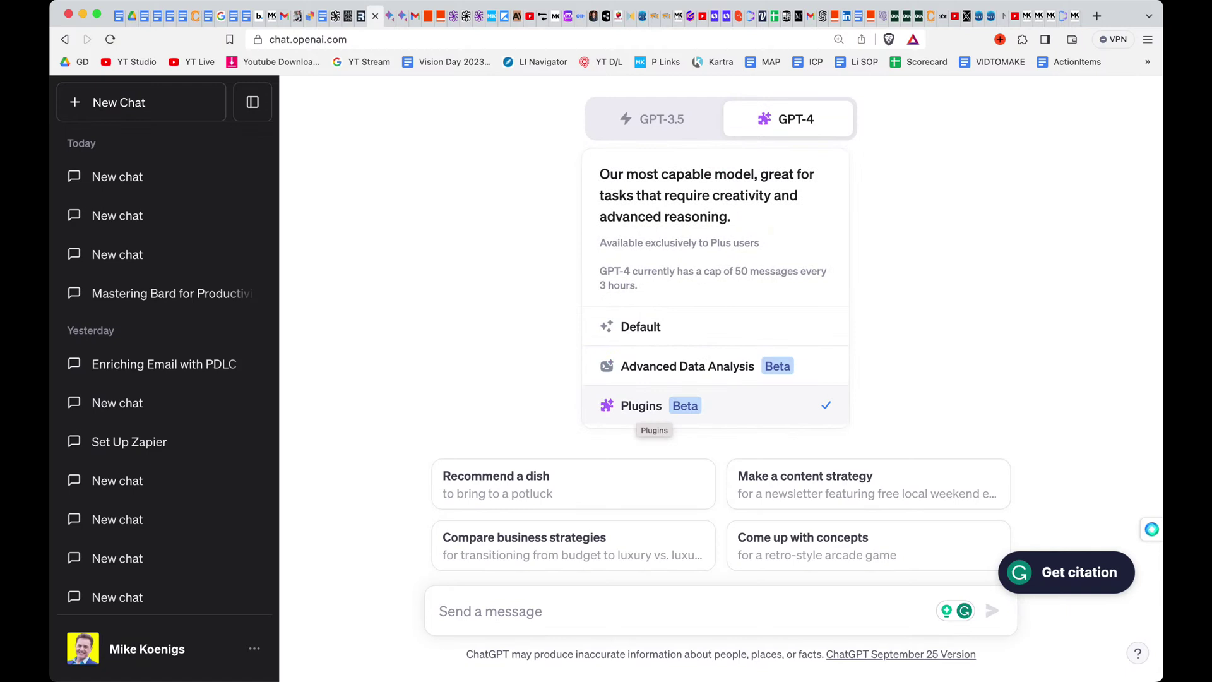
pyautogui.click(654, 406)
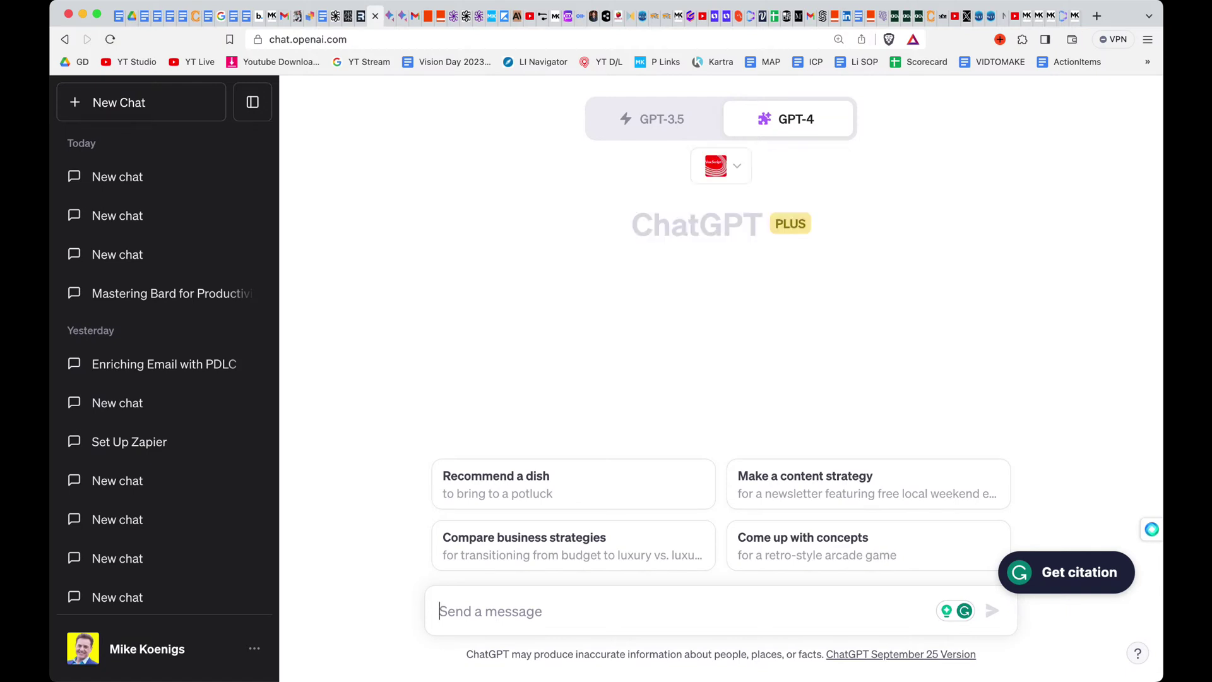
pyautogui.click(721, 165)
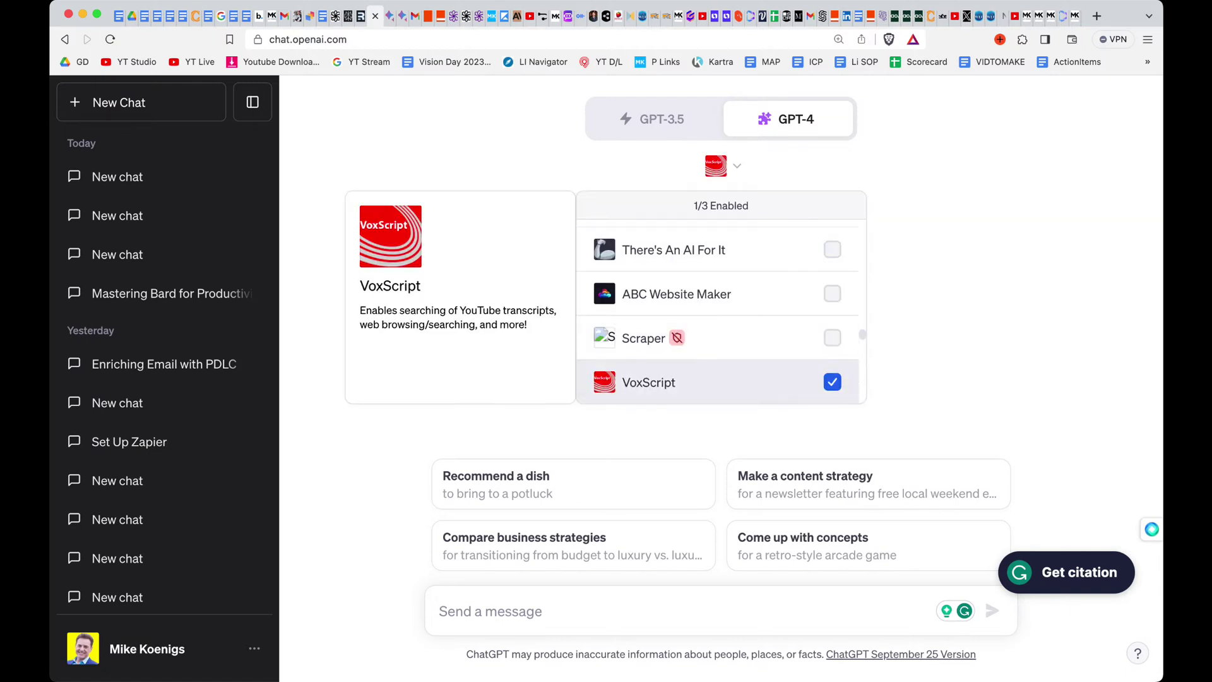
pyautogui.scroll(-10, 720, 315)
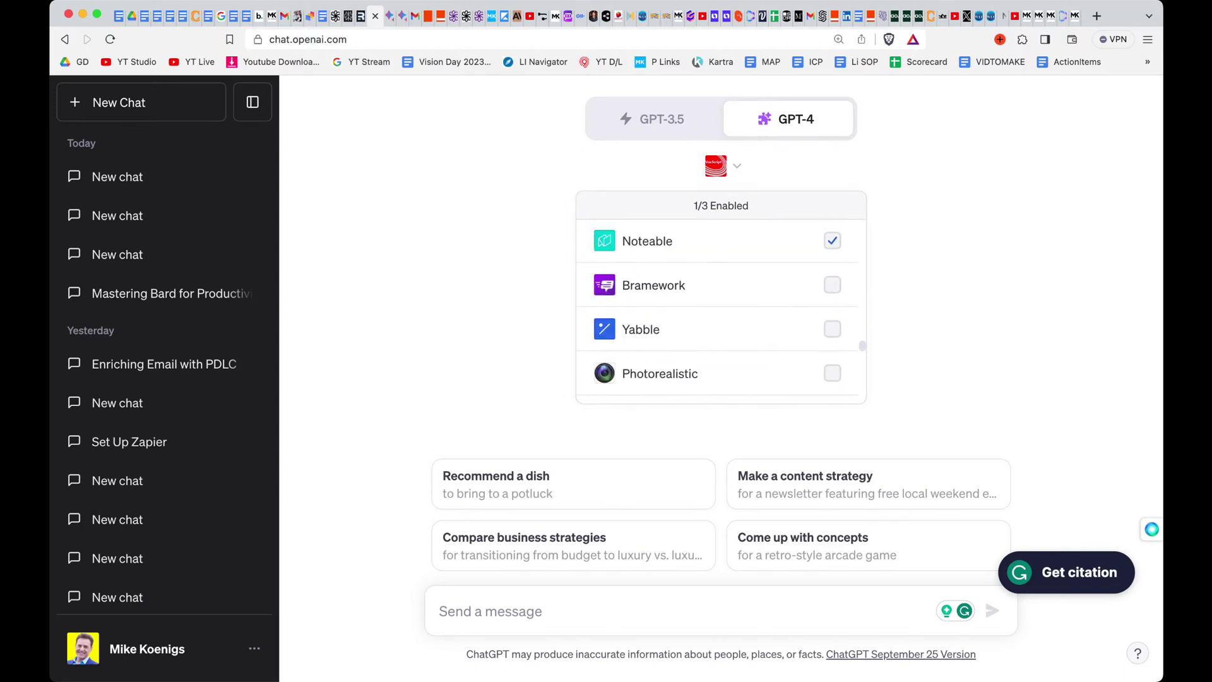
pyautogui.scroll(-5, 719, 309)
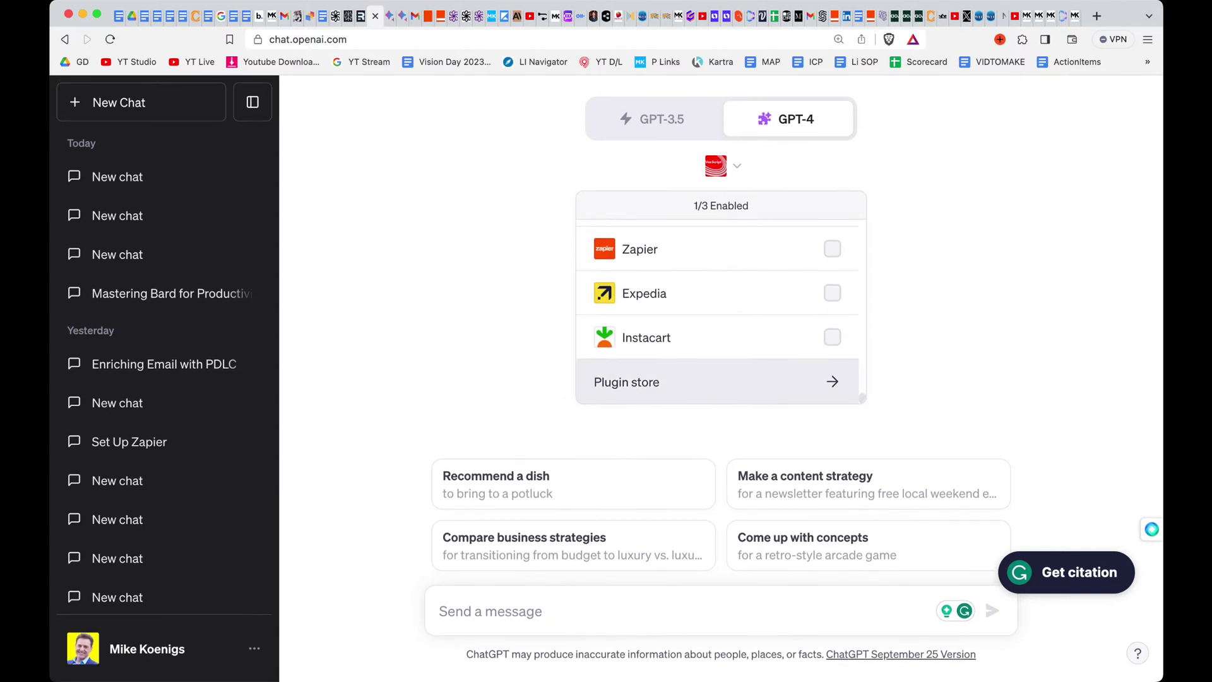
# Step: Search the plugin store for "voxscript" and check VoxScript's status in the list of installed plugins
pyautogui.click(631, 381)
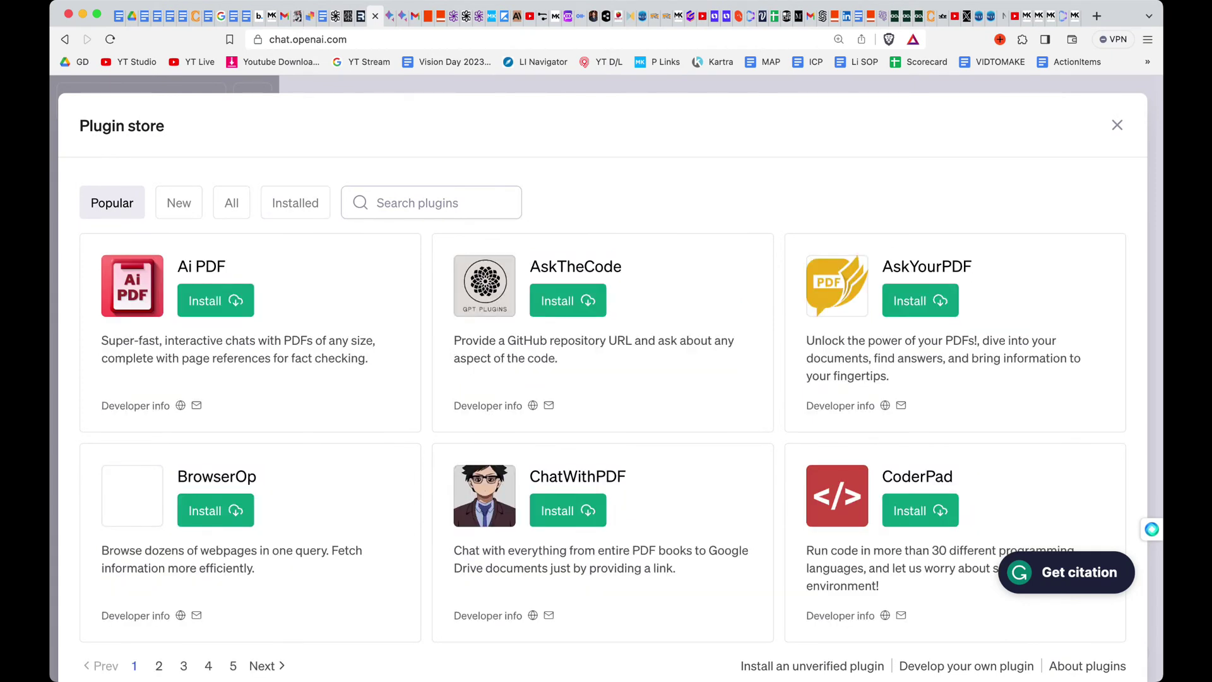
pyautogui.click(379, 202)
pyautogui.write('voxs')
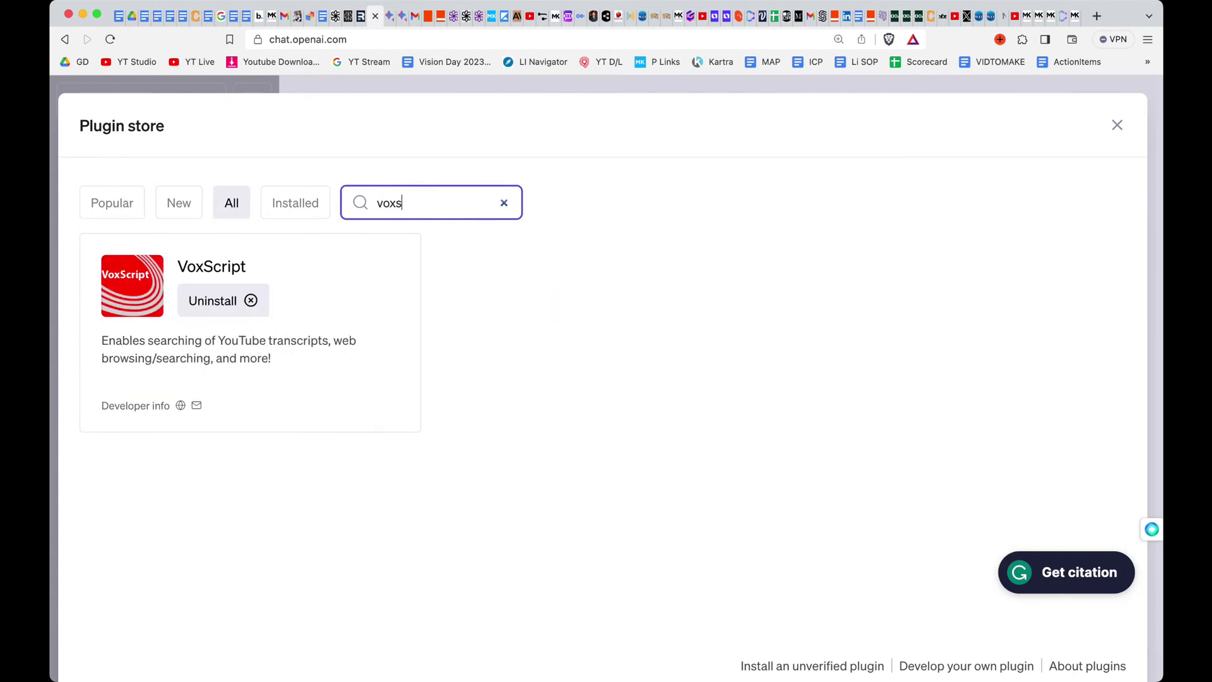
pyautogui.write('cript')
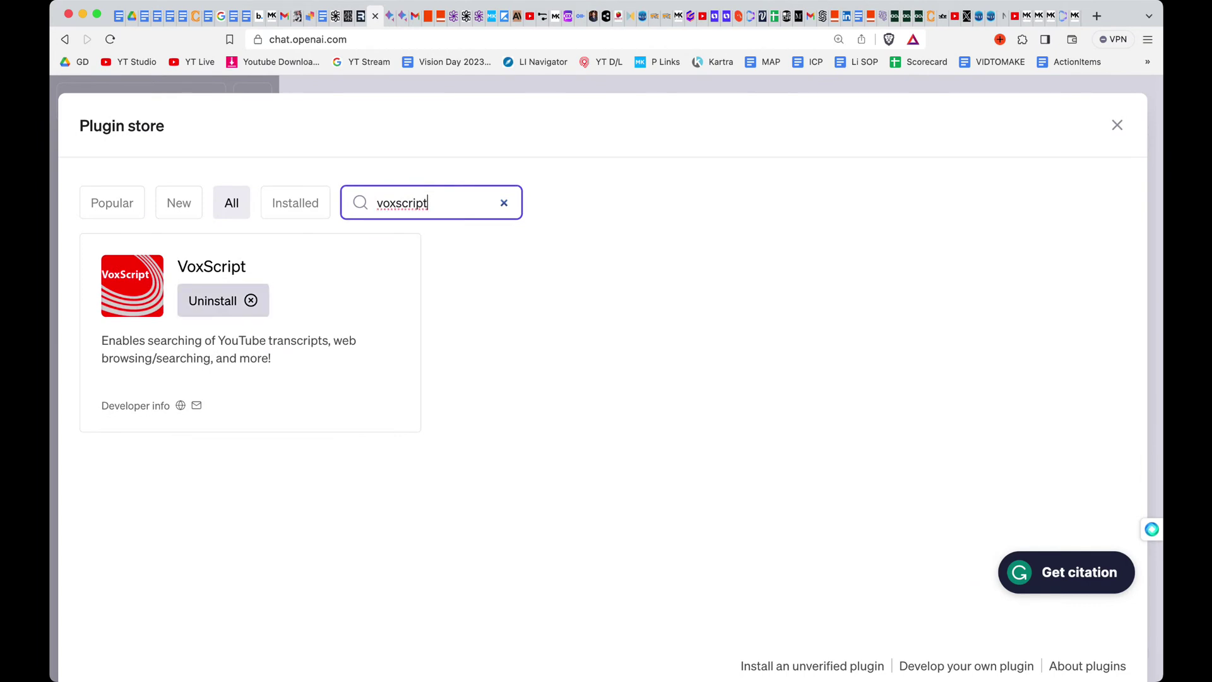
pyautogui.press('Escape')
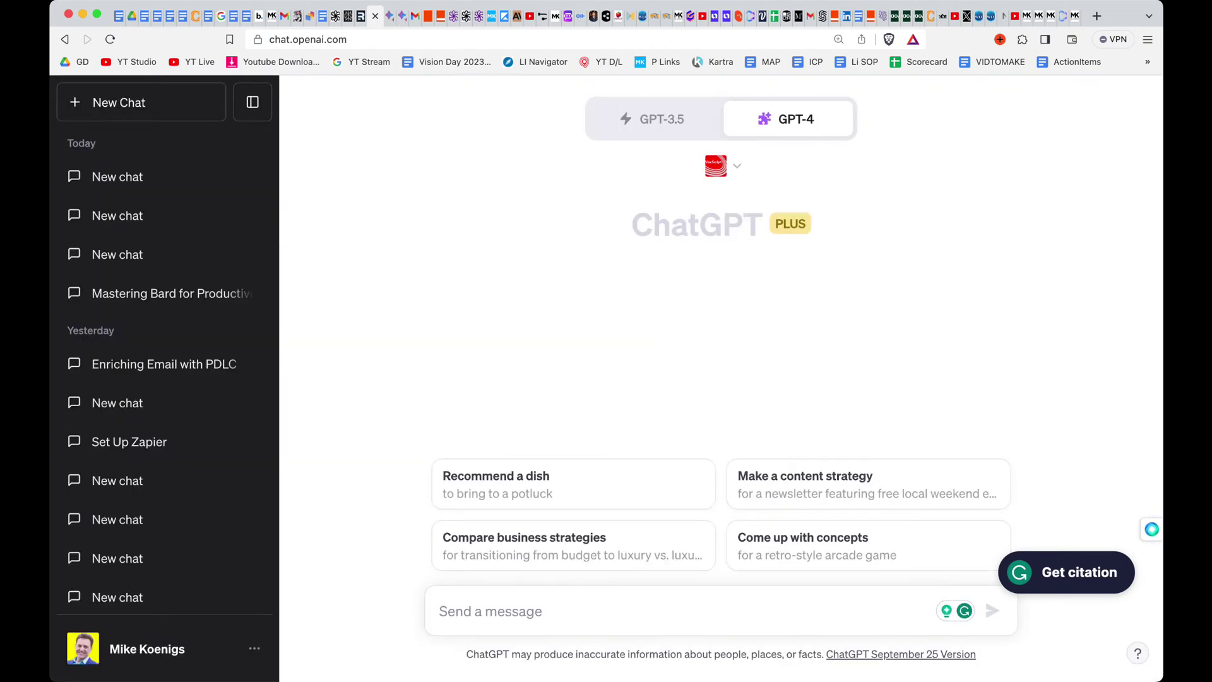
pyautogui.click(721, 165)
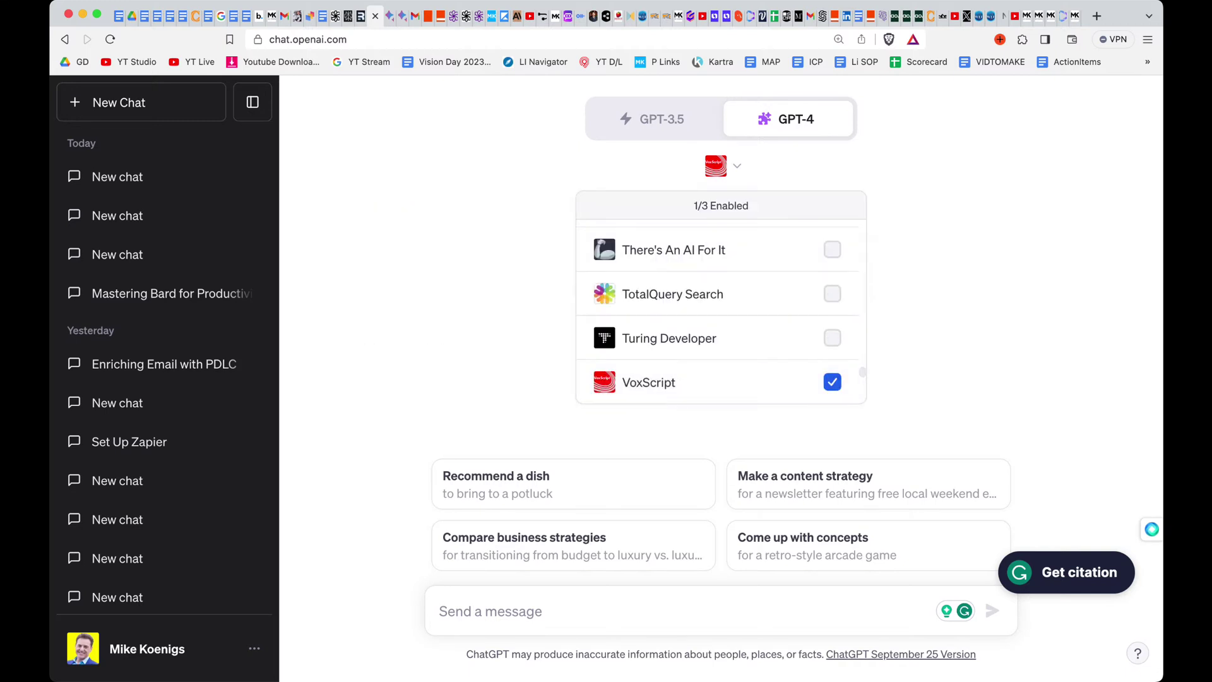
pyautogui.press('Escape')
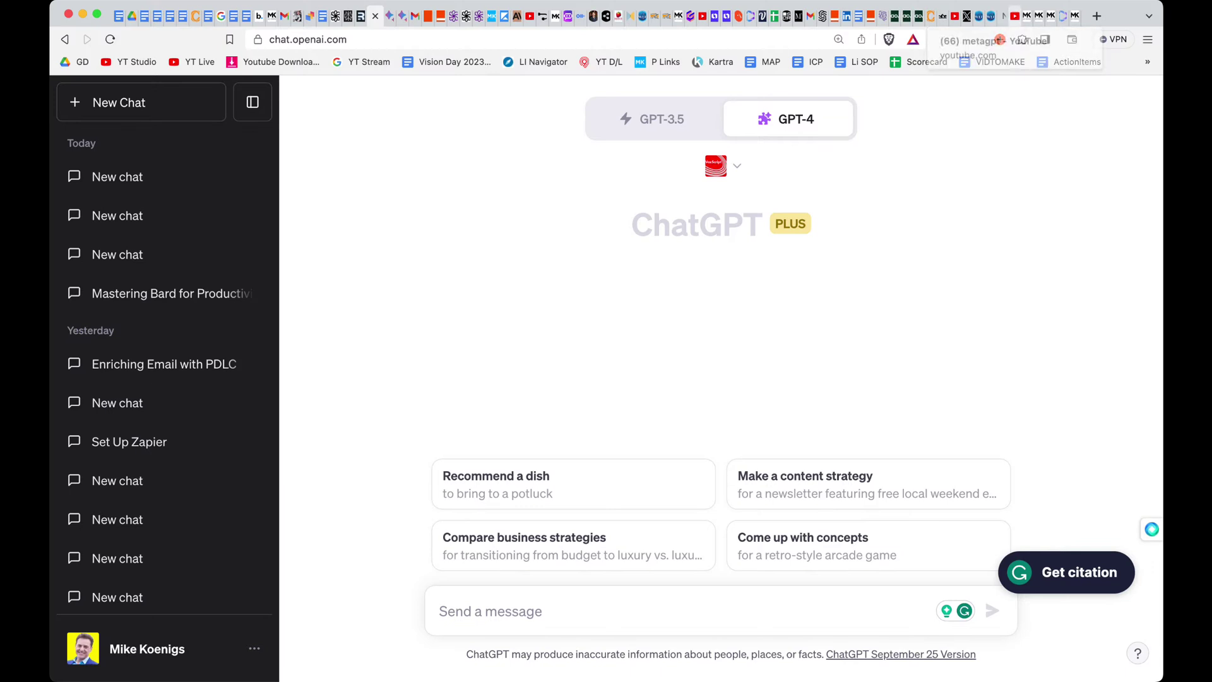
# Step: Switch to YouTube and open the video "MetaGPT Setup: Launch a Startup with One Prompt!" from the metagpt search results
pyautogui.click(1010, 16)
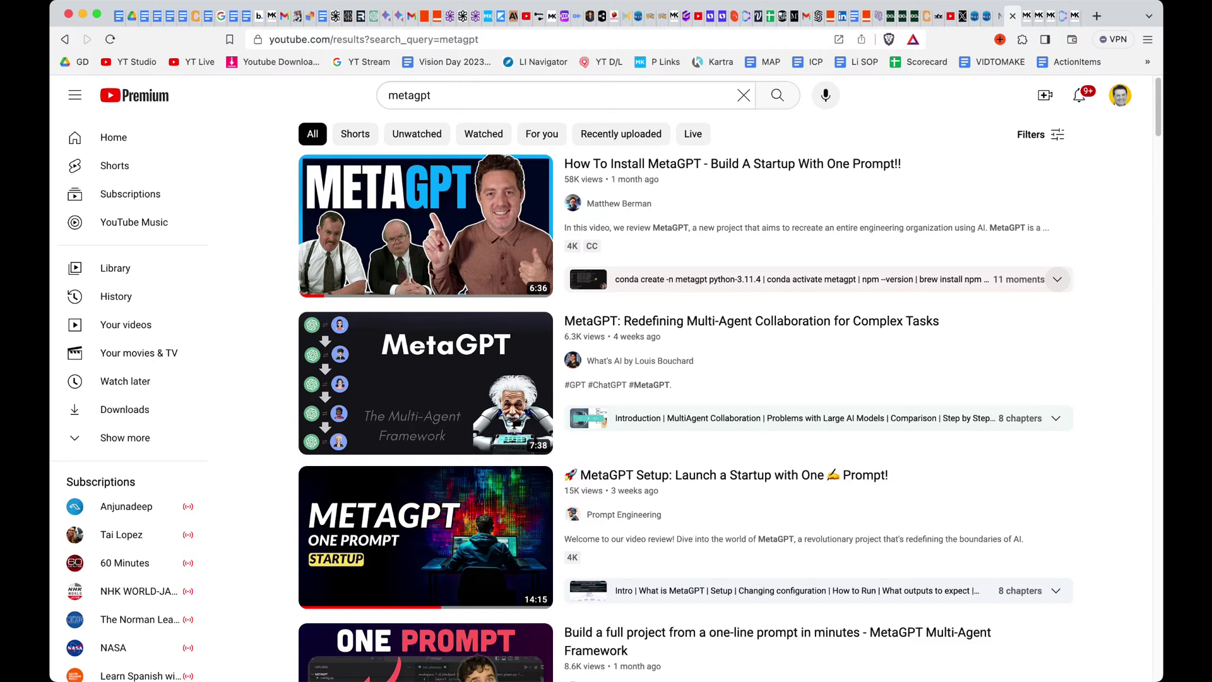
pyautogui.press('super+Tab')
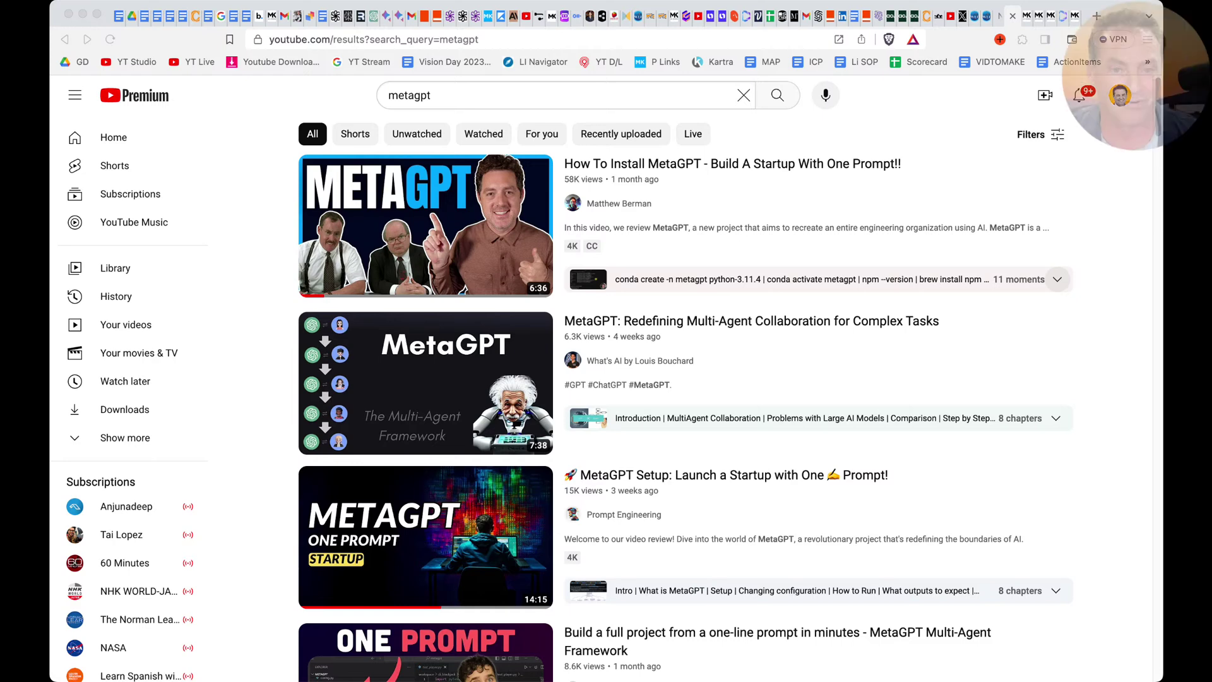
pyautogui.press('super+Tab')
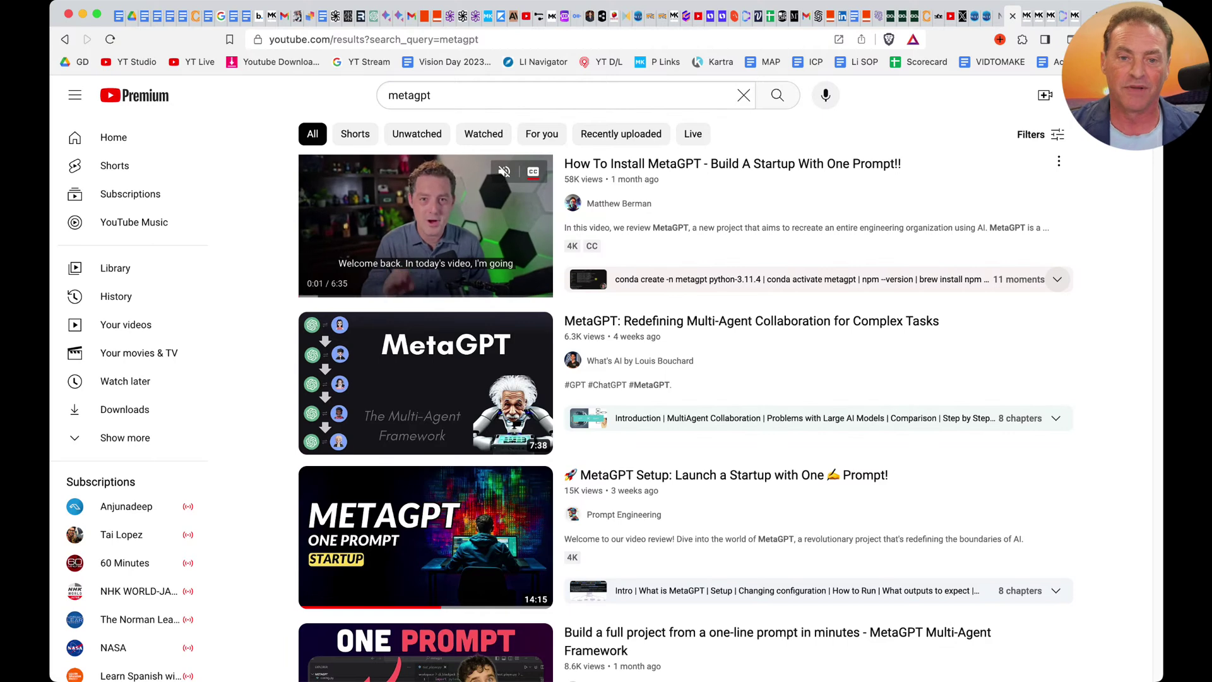
pyautogui.moveTo(424, 383)
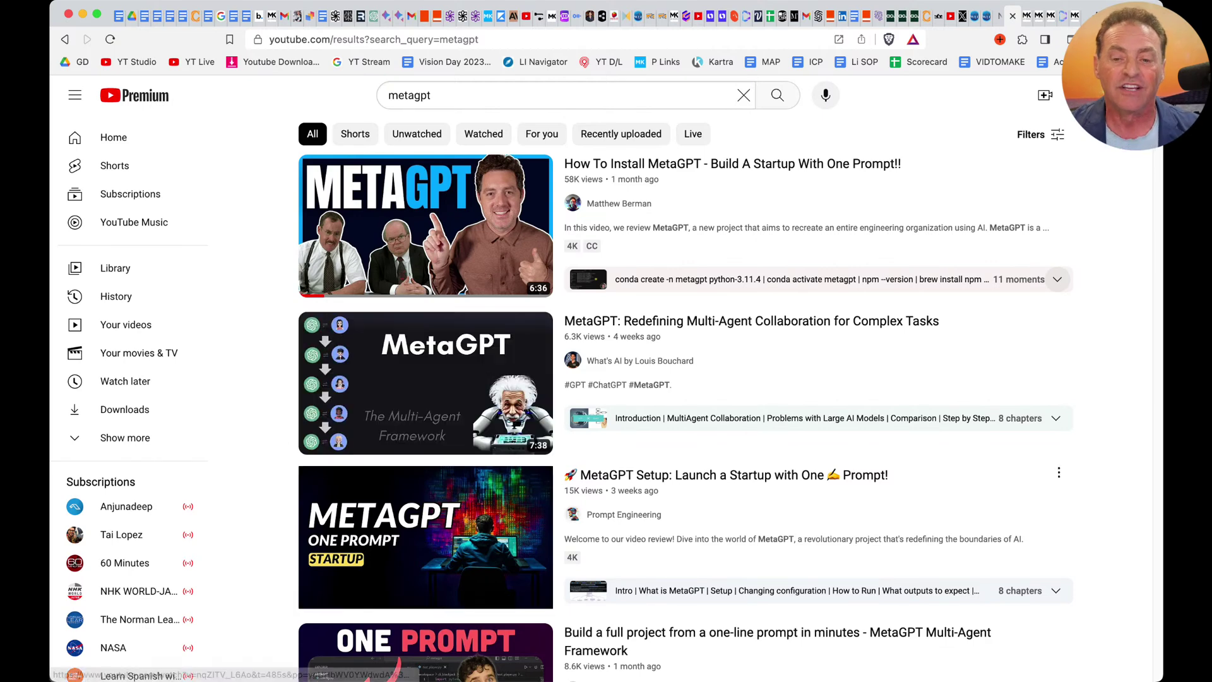
pyautogui.click(425, 537)
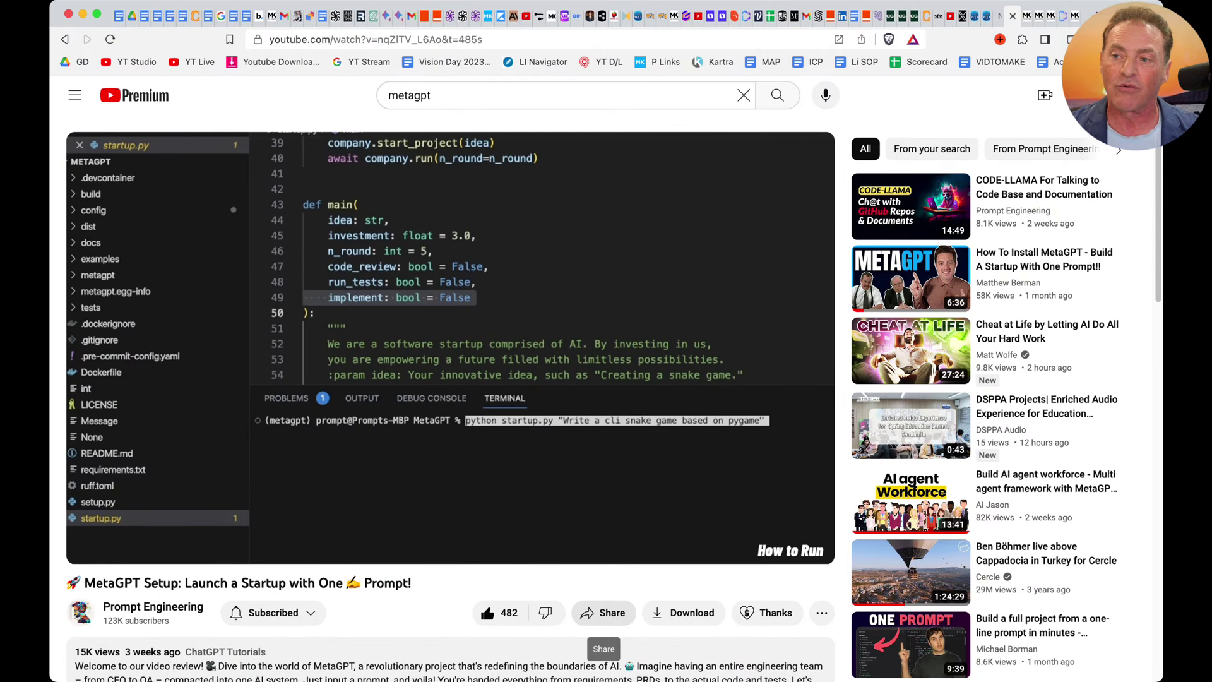
# Step: Copy the video's share link, switch back to ChatGPT and paste it into a new message
pyautogui.click(603, 612)
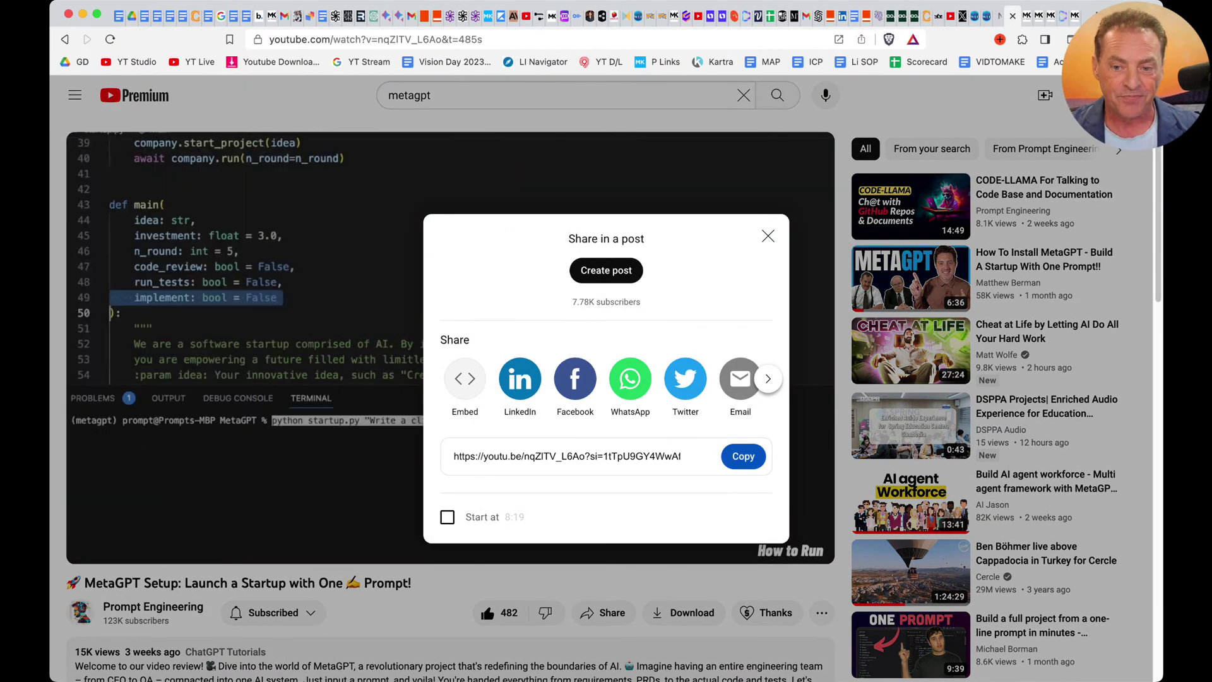
pyautogui.click(743, 455)
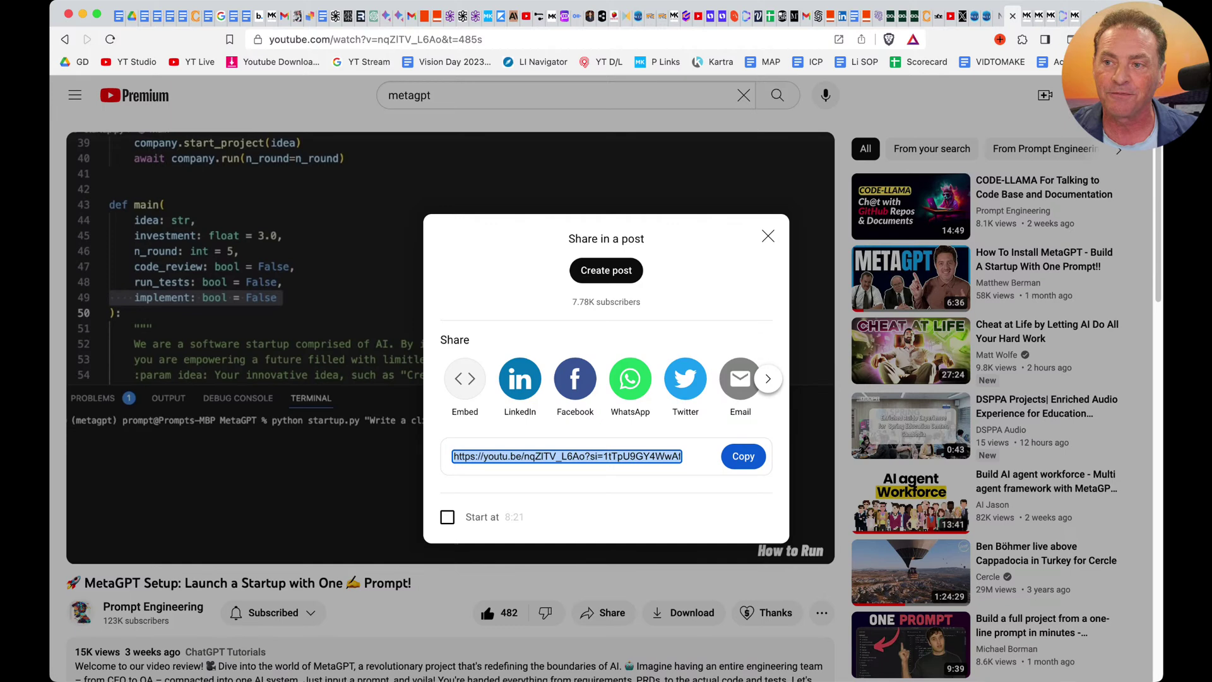
pyautogui.press('super+shift+a')
pyautogui.press('Return')
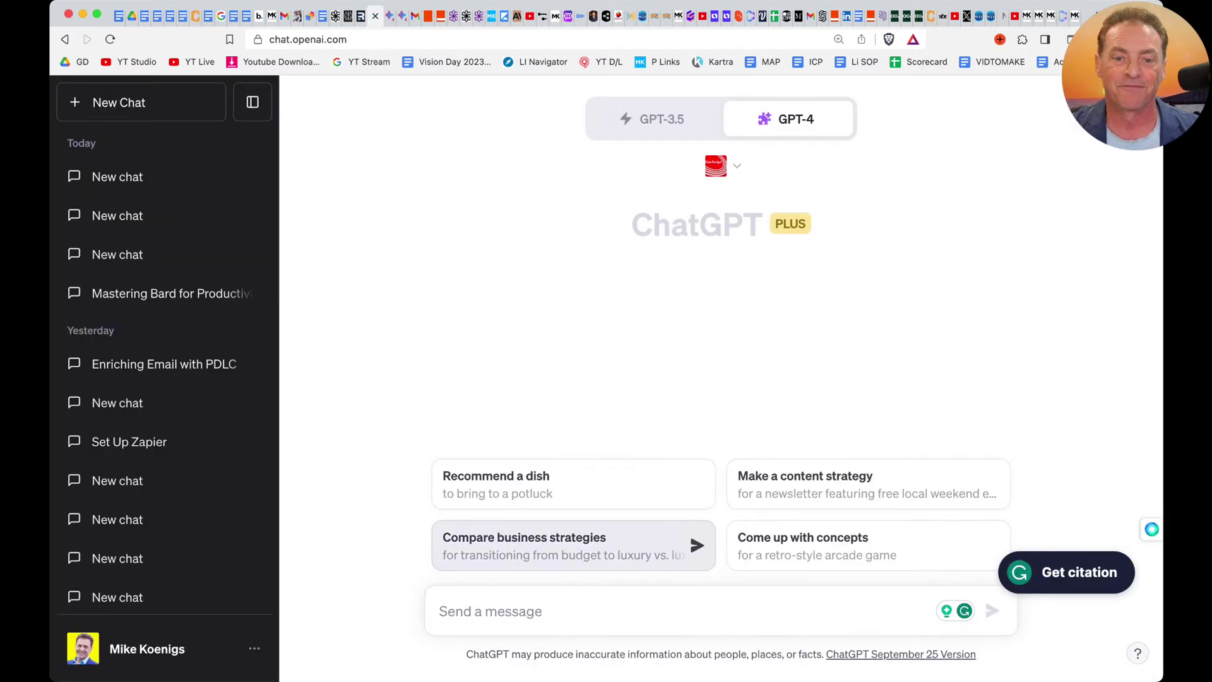
pyautogui.press('super+v')
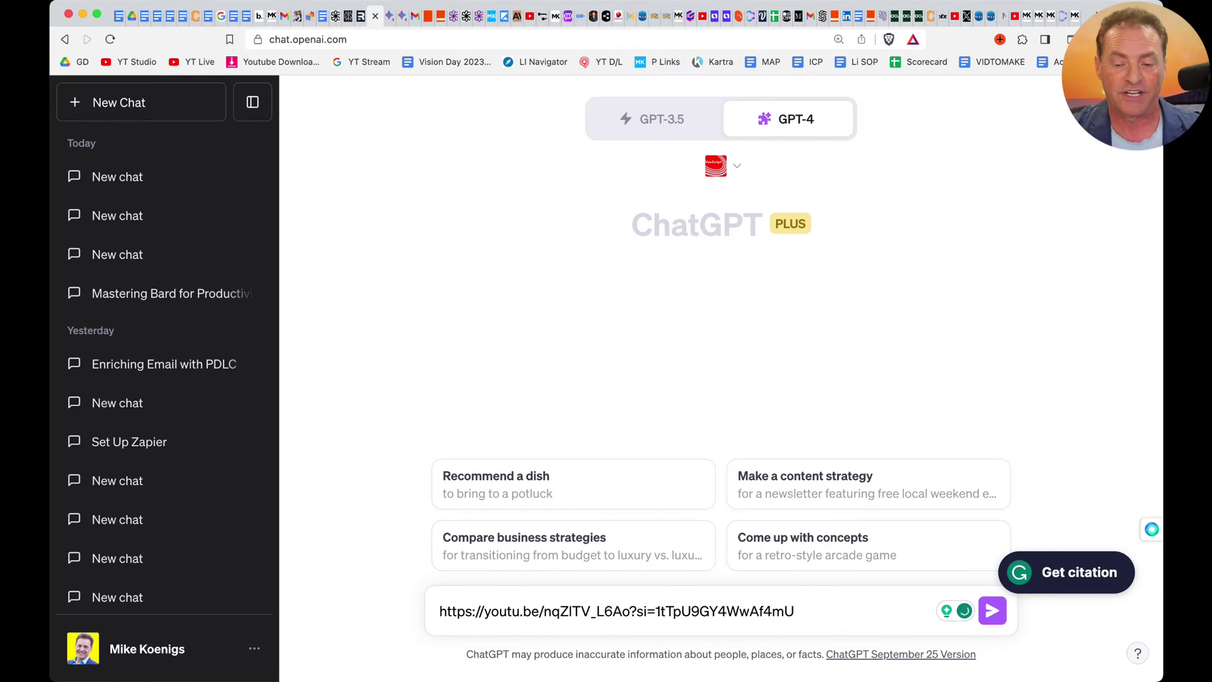
# Step: Add and send a prompt on a new line requesting an ELI5 bullet summary, website links, an SOP process and an executive assistant email
pyautogui.write('summ3')
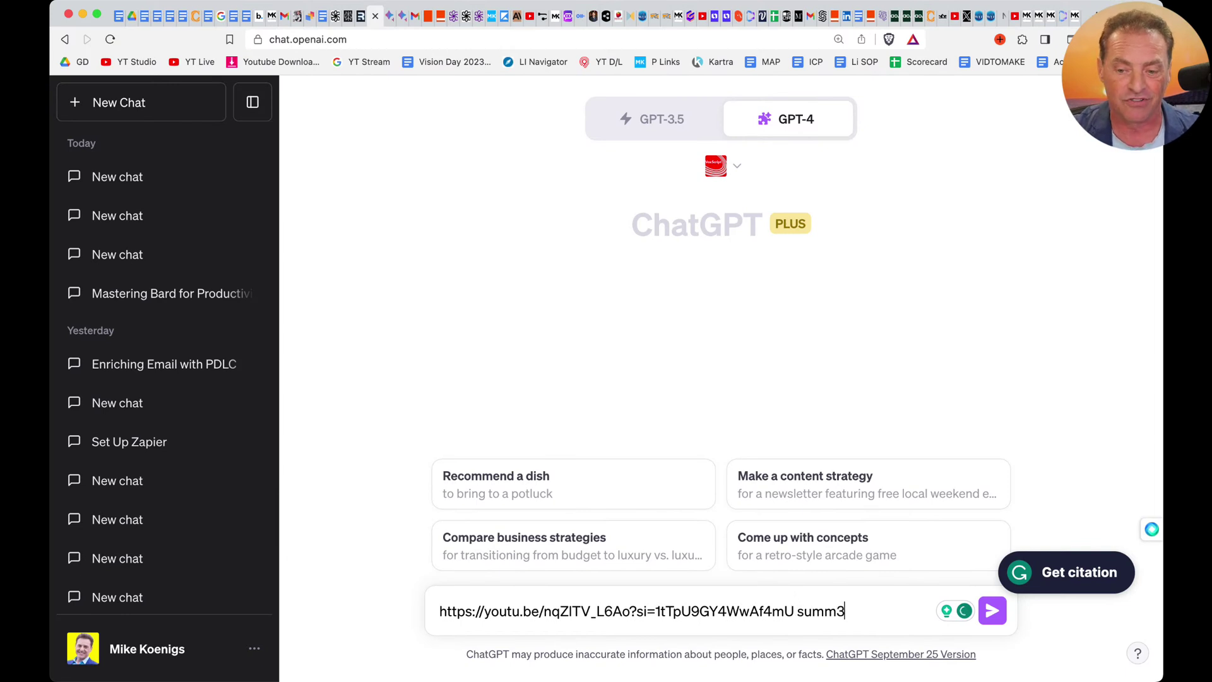
pyautogui.press('BackSpace')
pyautogui.write('ari')
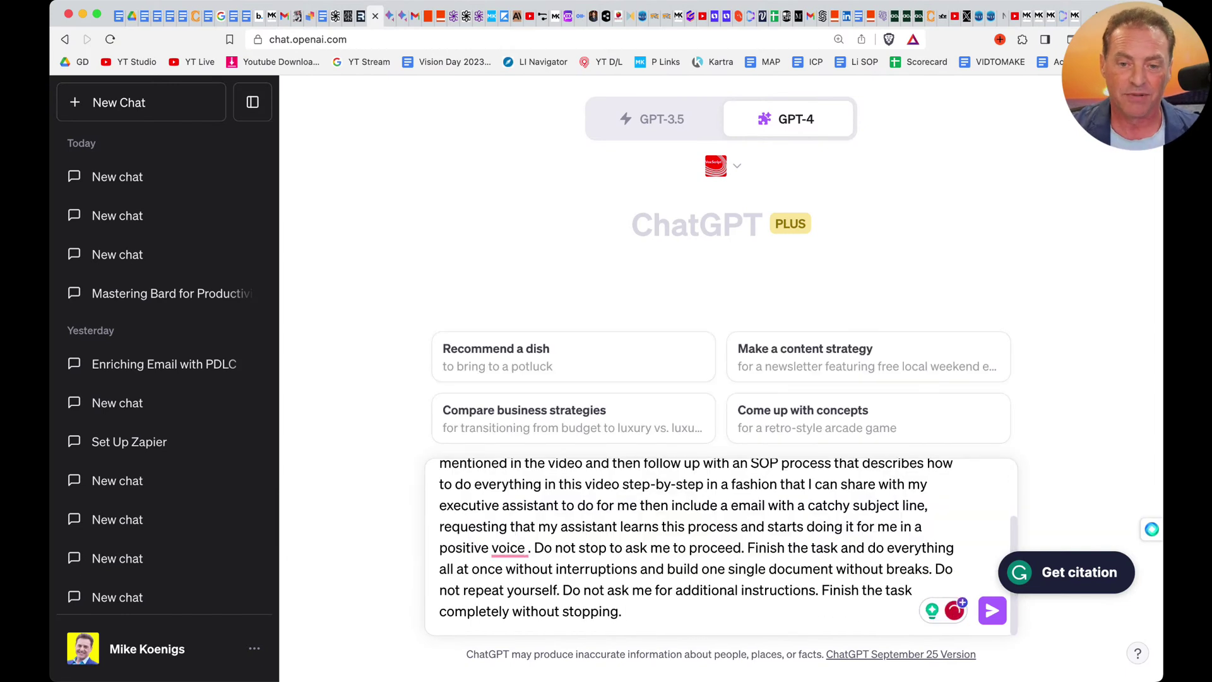
pyautogui.scroll(5, 701, 546)
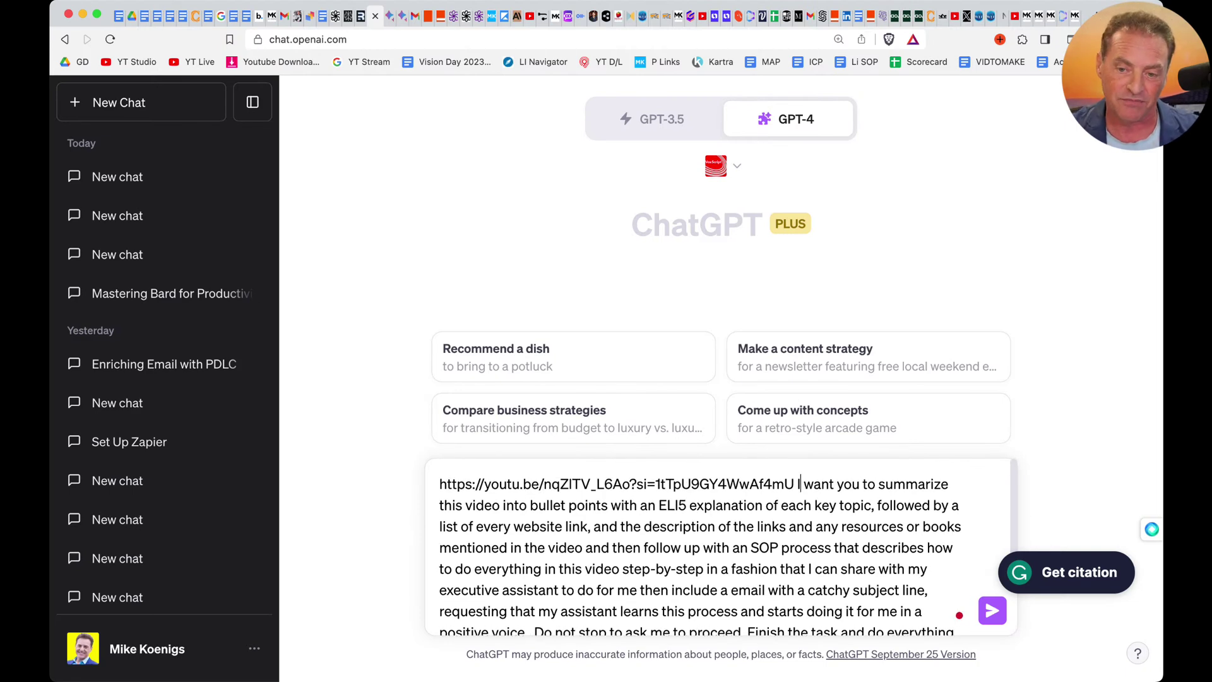
pyautogui.hotkey('shift', 'Return')
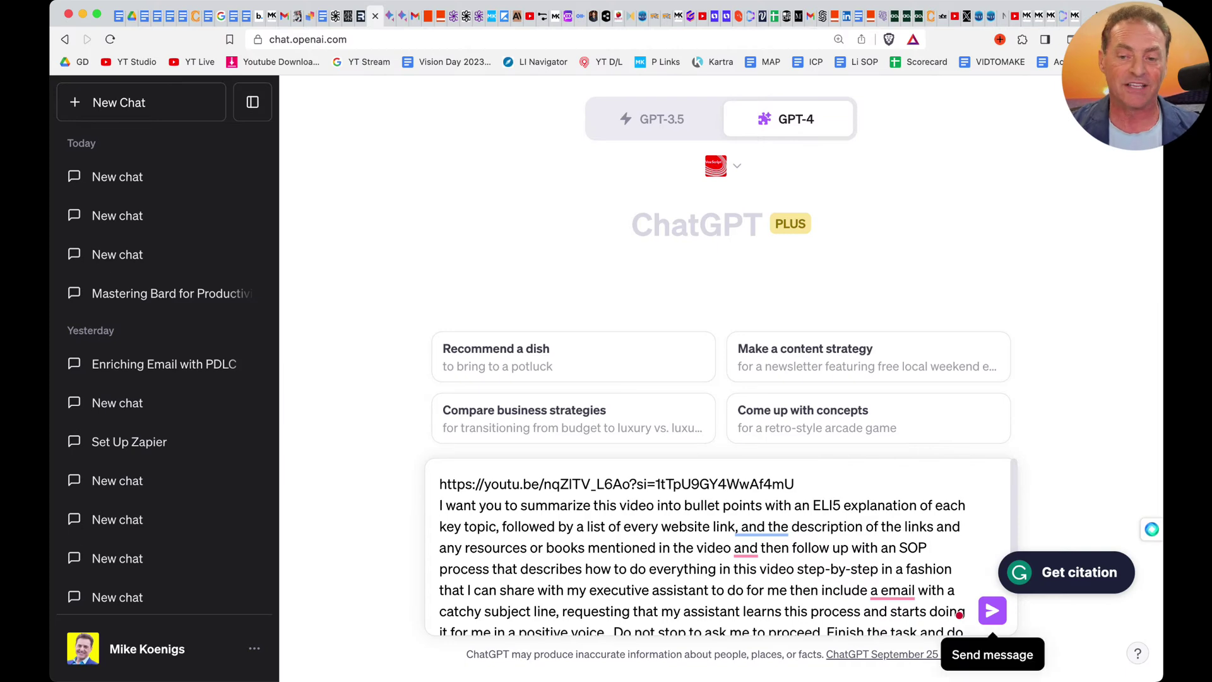
pyautogui.click(992, 611)
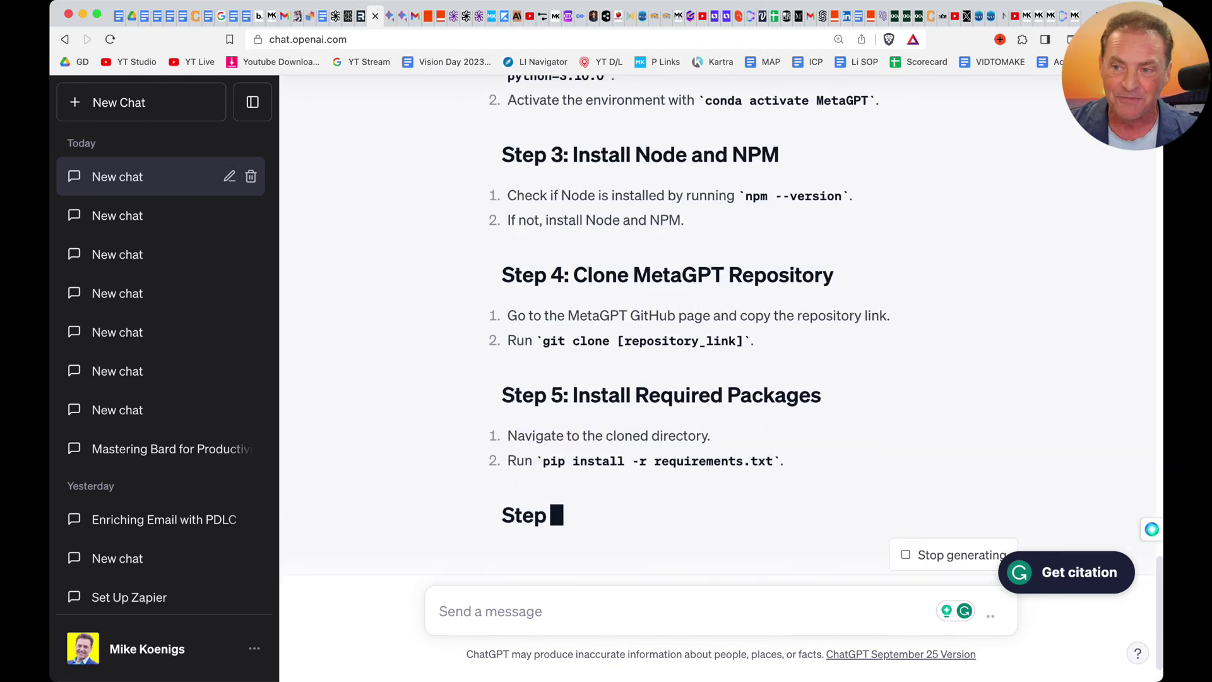
# Step: Read through the website links, the SOP setup steps and the executive assistant email in the generated reply
pyautogui.scroll(20, 720, 354)
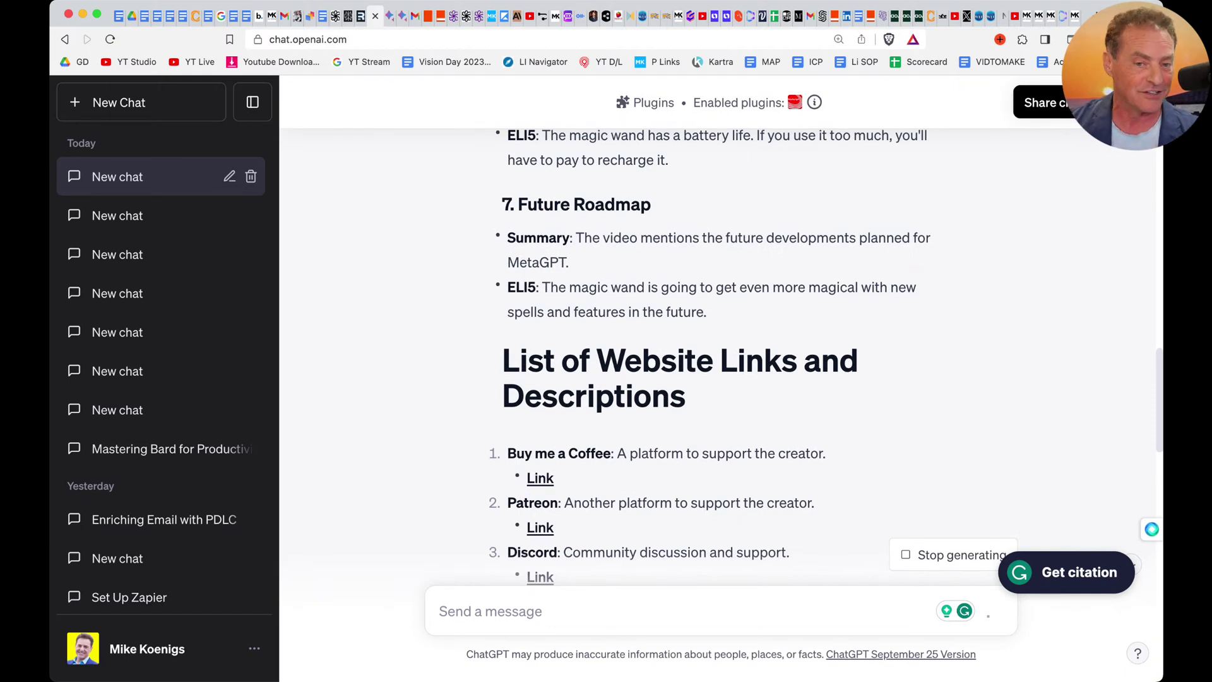
pyautogui.scroll(-7, 720, 353)
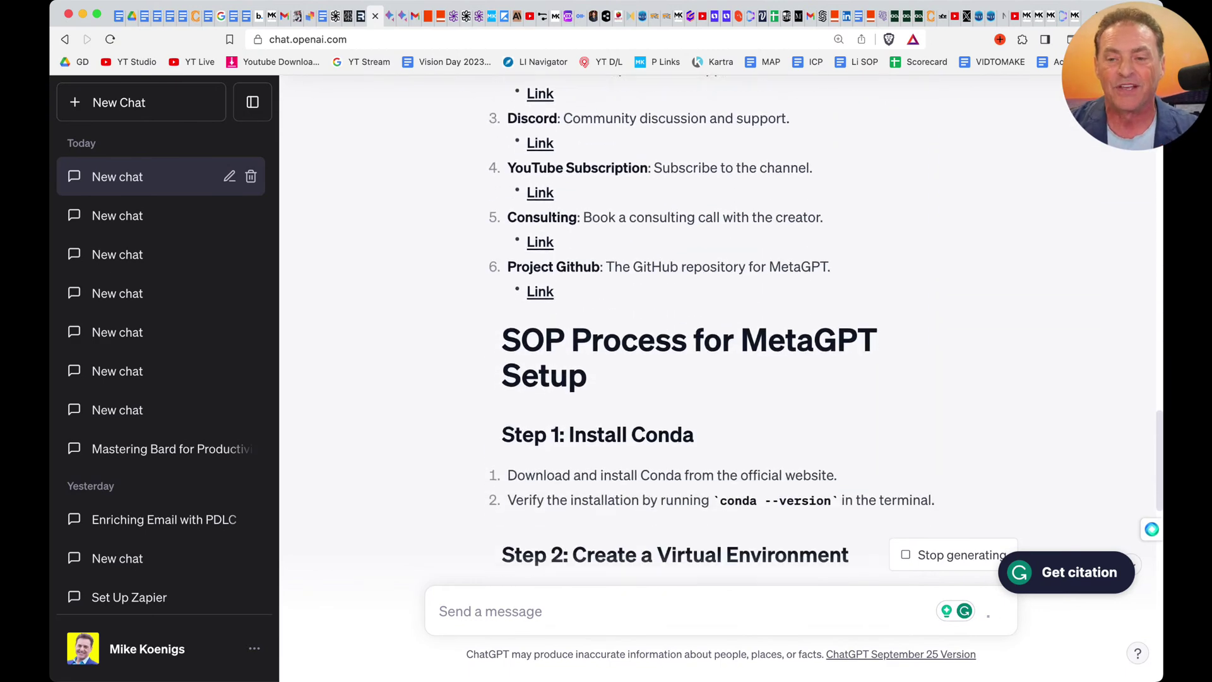
pyautogui.scroll(-10, 719, 353)
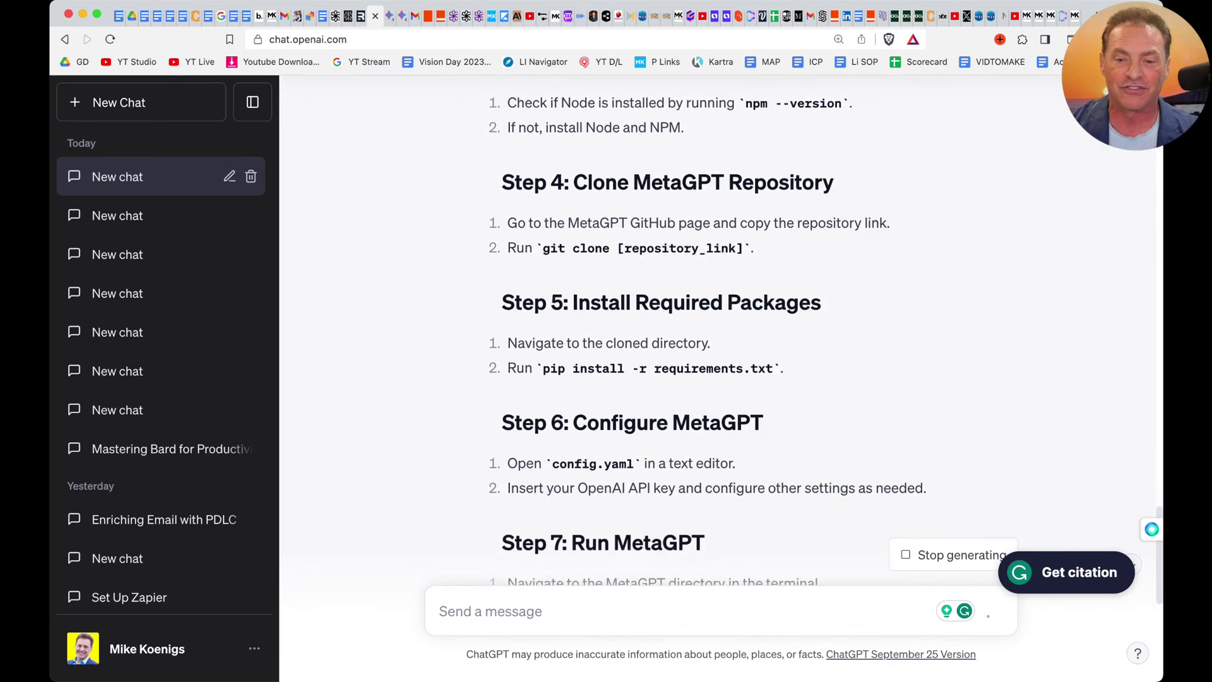
pyautogui.scroll(-6, 719, 354)
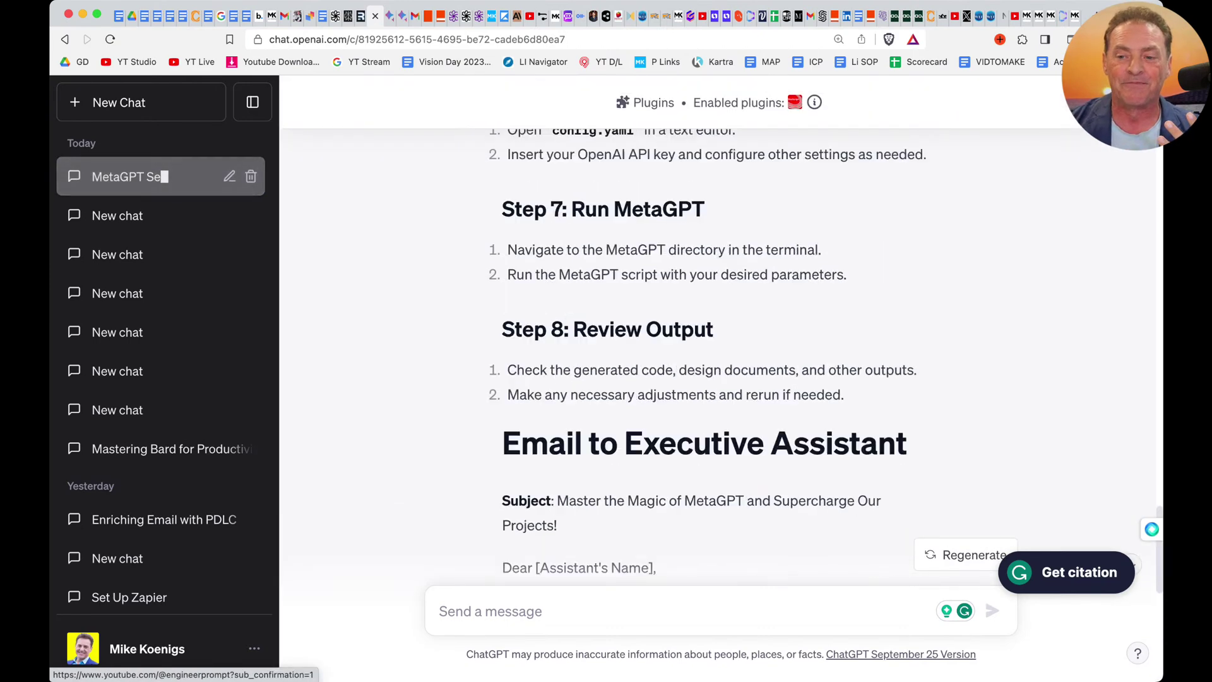
# Step: Create a shareable link to the MetaGPT Setup and SOP chat and copy it
pyautogui.scroll(15, 719, 353)
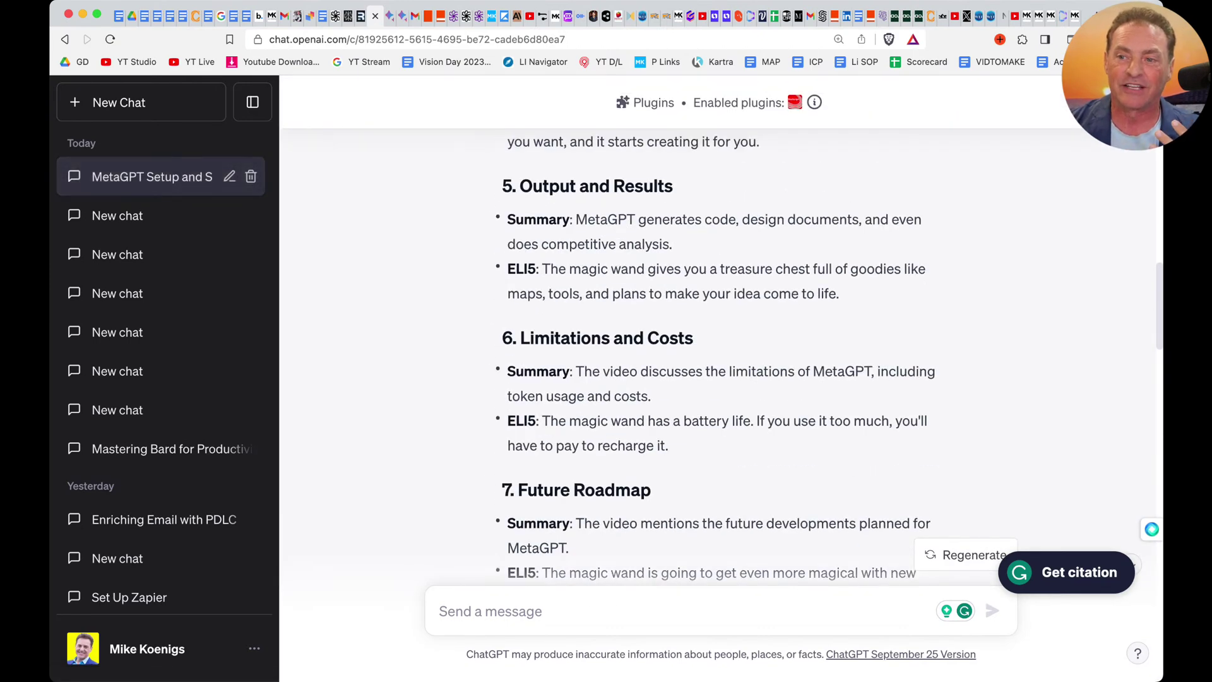
pyautogui.scroll(10, 719, 353)
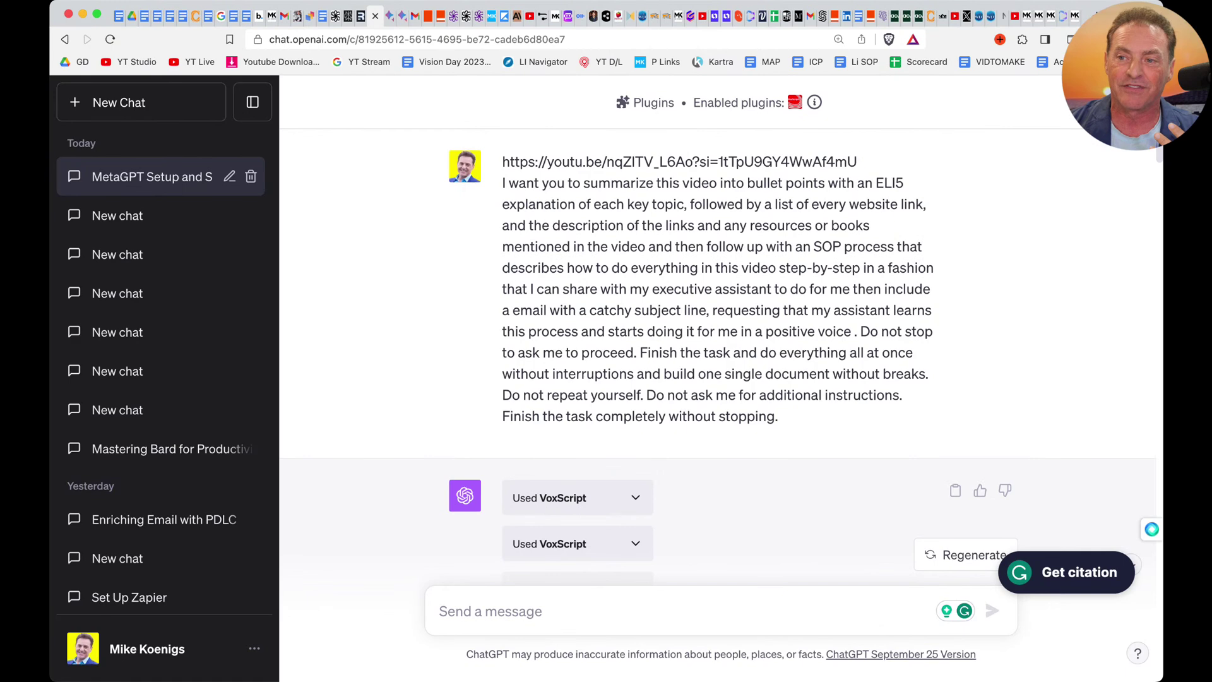
pyautogui.click(1023, 101)
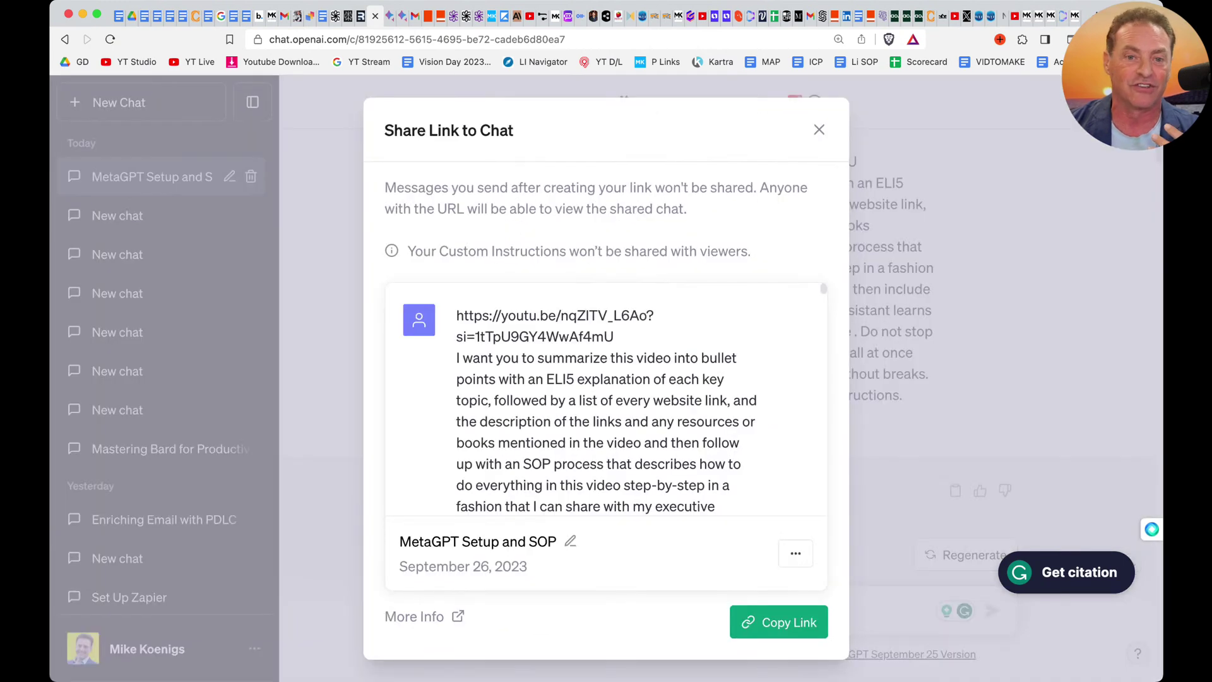
pyautogui.click(778, 622)
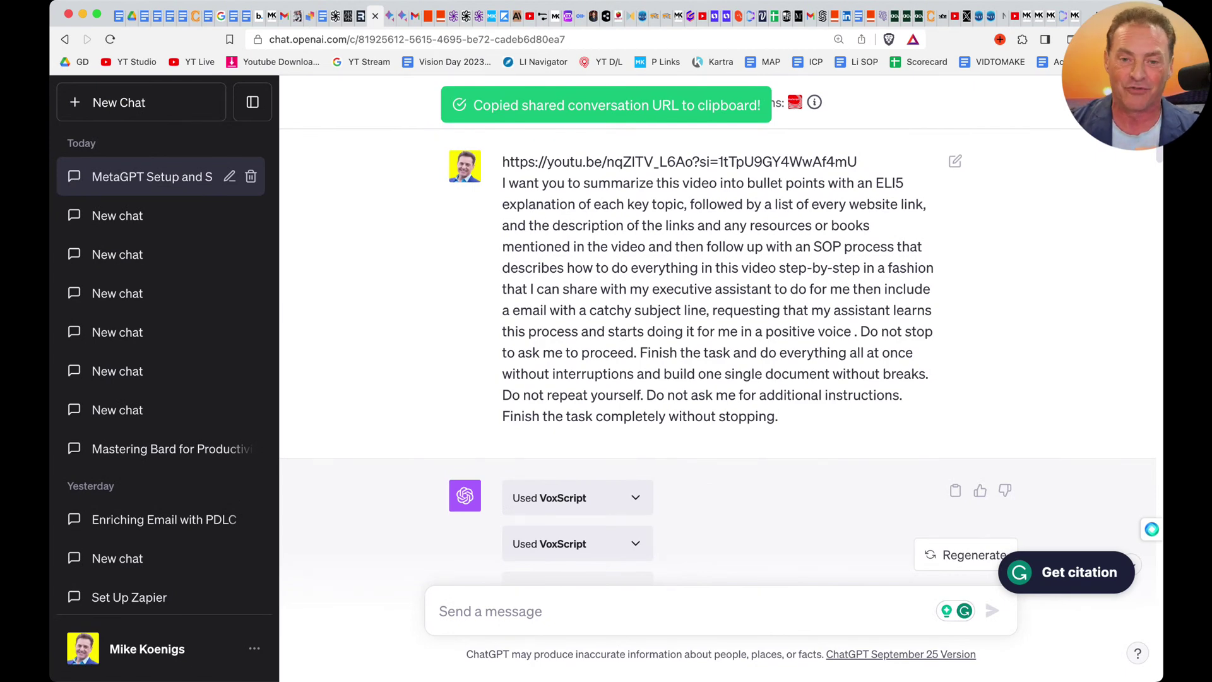
# Step: Review the reply's ELI5 topic summaries and its list of website links and descriptions
pyautogui.scroll(-15, 720, 328)
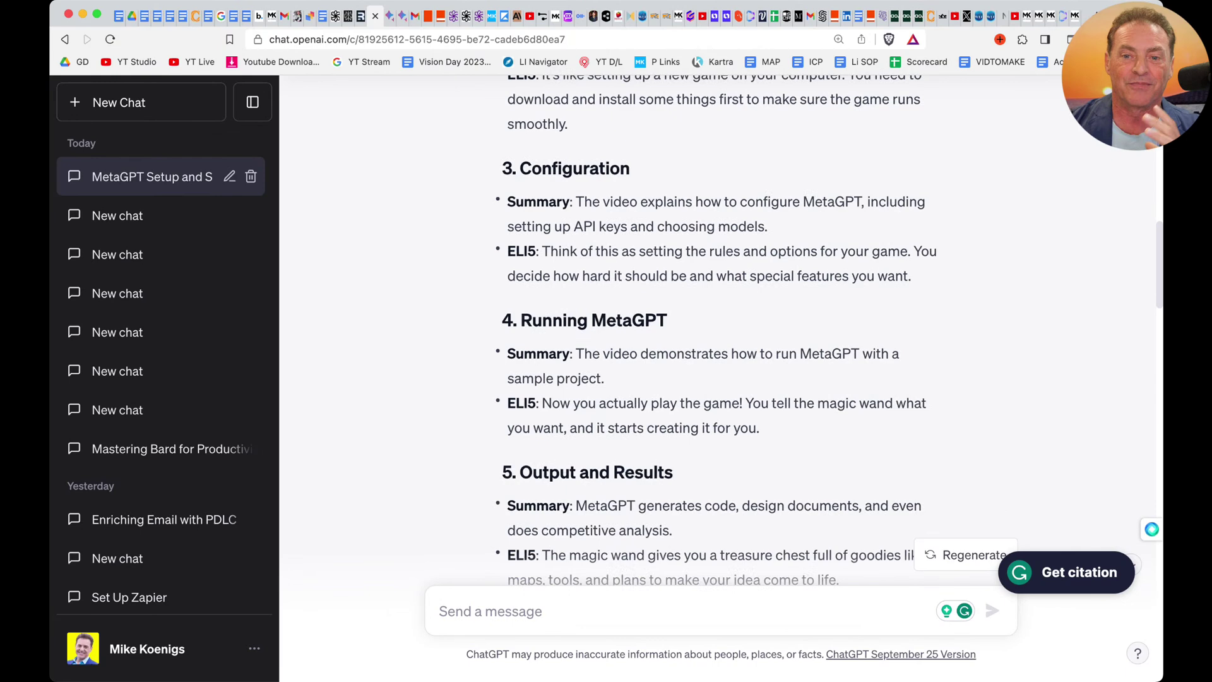
pyautogui.scroll(-10, 719, 328)
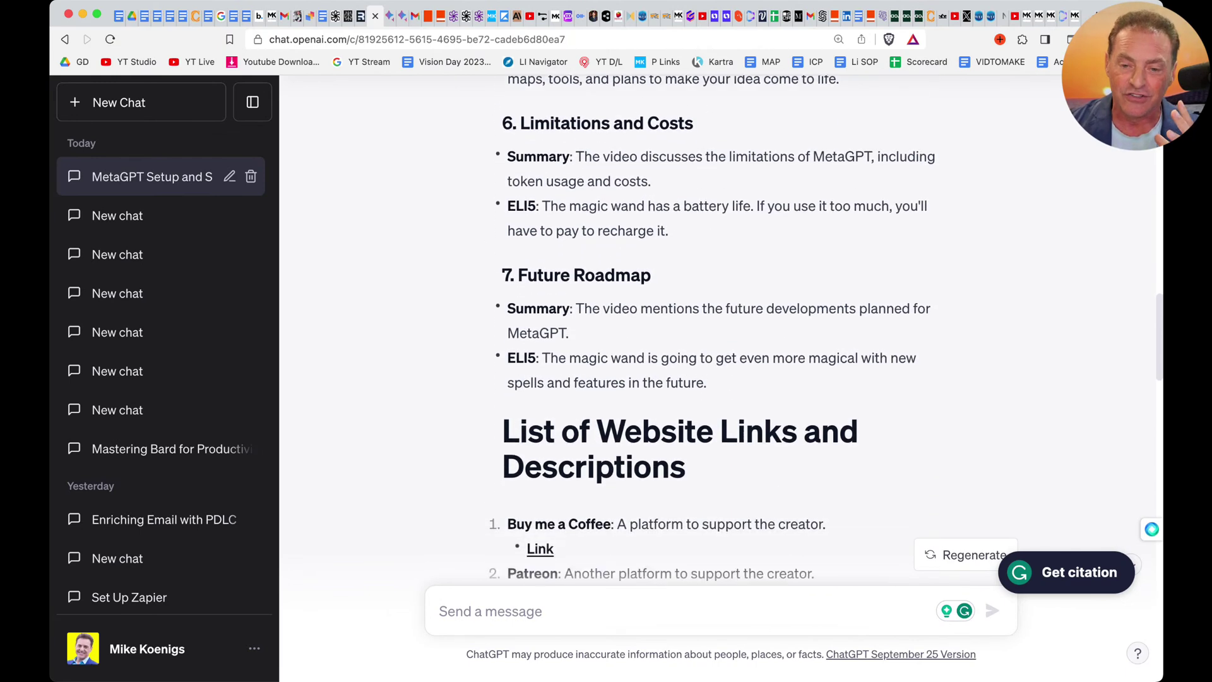
pyautogui.scroll(-1, 719, 329)
pyautogui.scroll(-5, 719, 328)
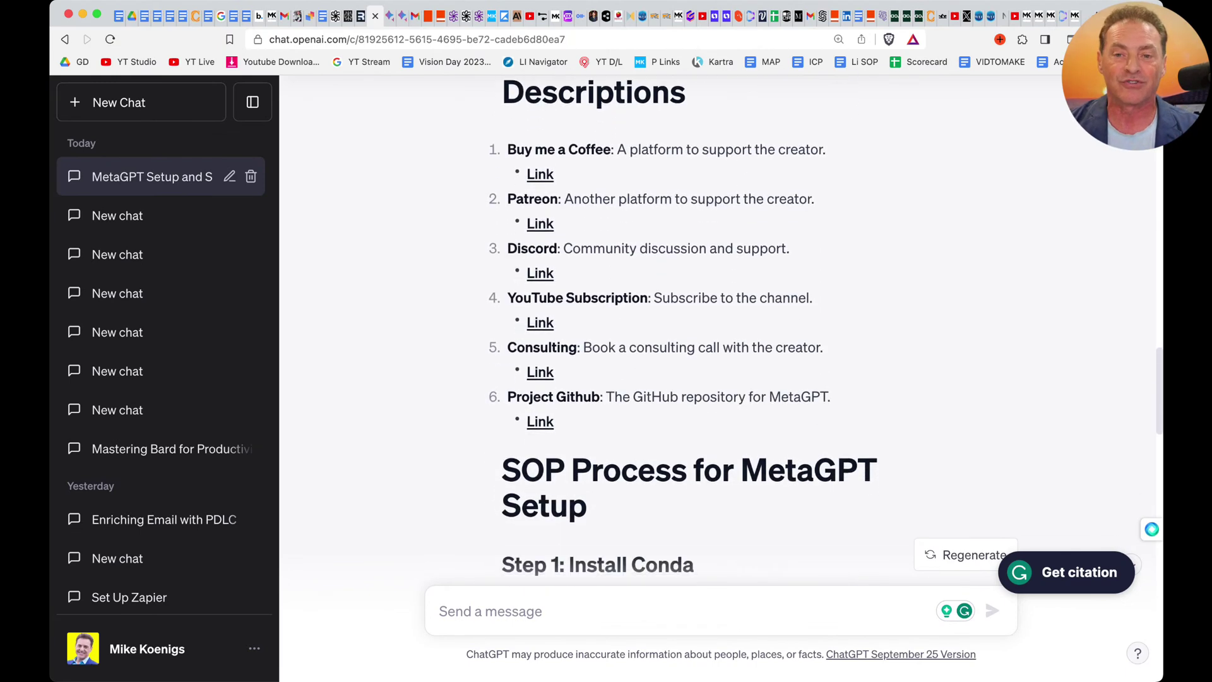